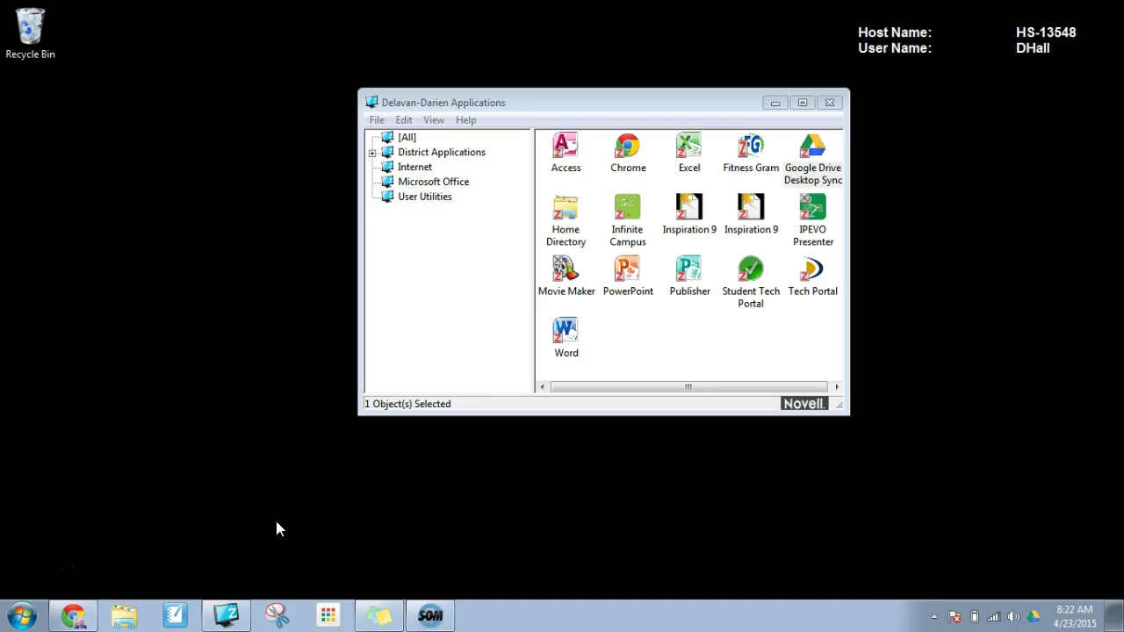
# Browse to the Google Drive Ballloon folder in Explorer, then close the window
pyautogui.click(123, 619)
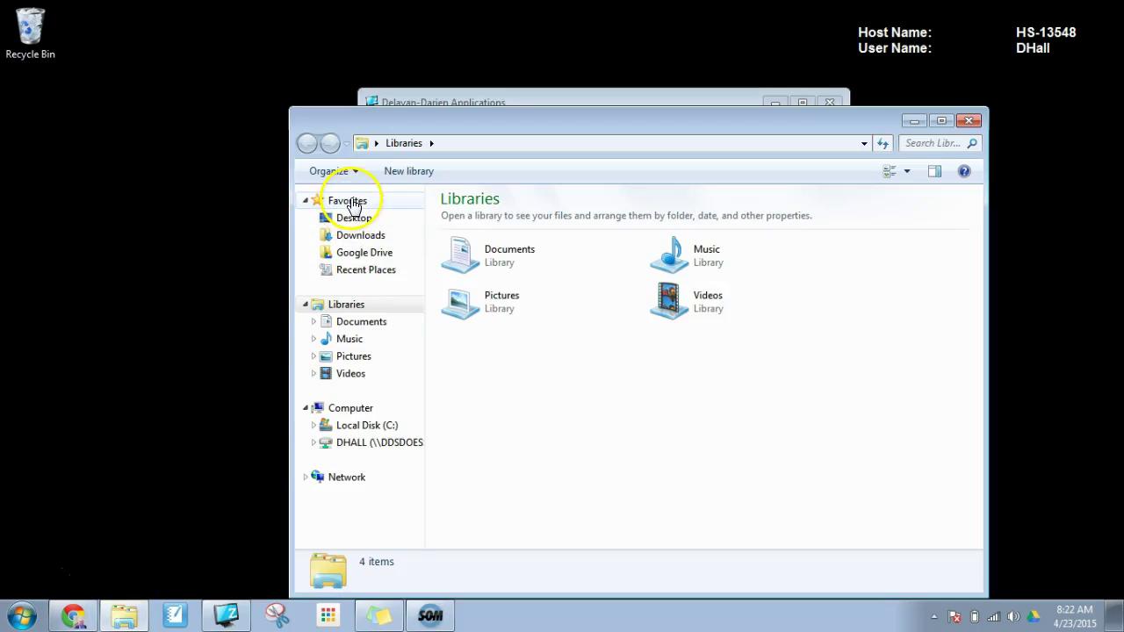
pyautogui.click(357, 255)
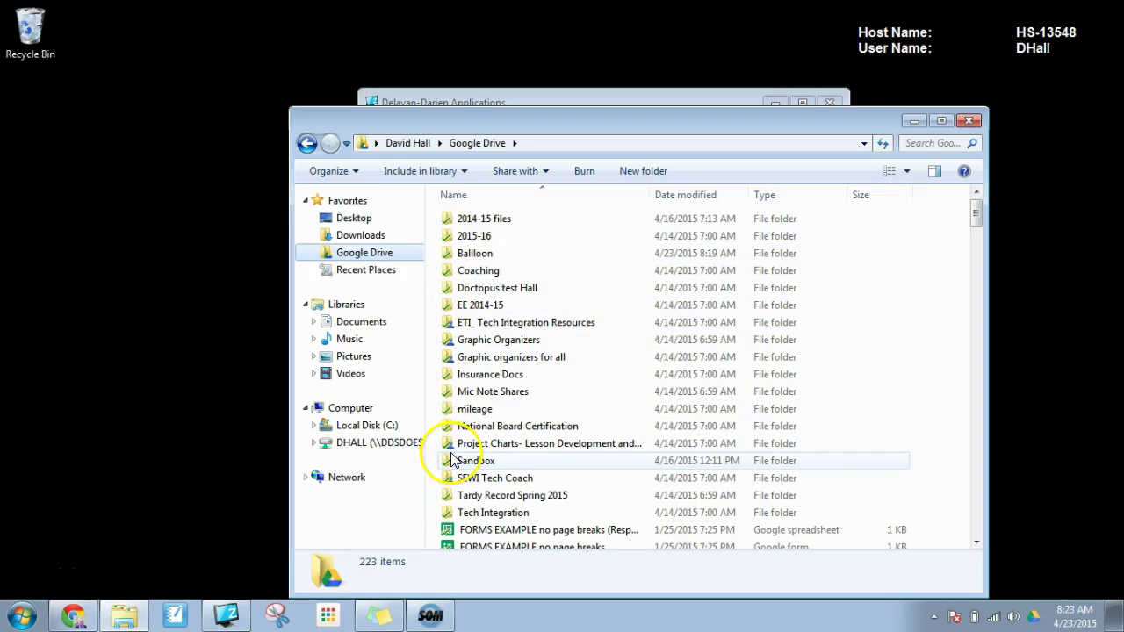
pyautogui.doubleClick(465, 257)
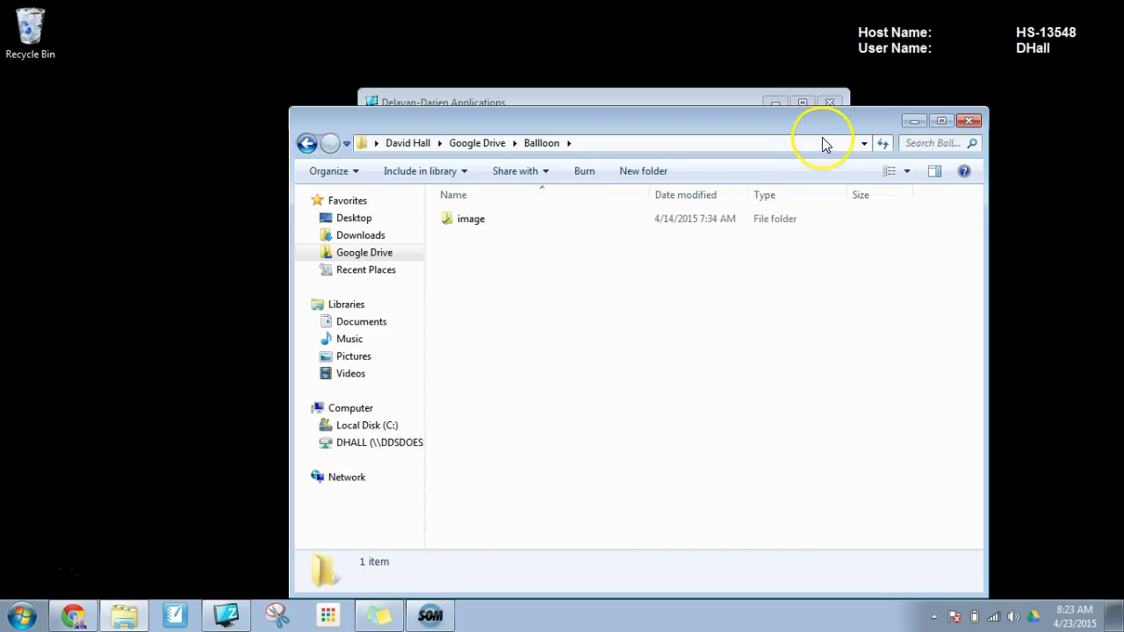
pyautogui.click(969, 123)
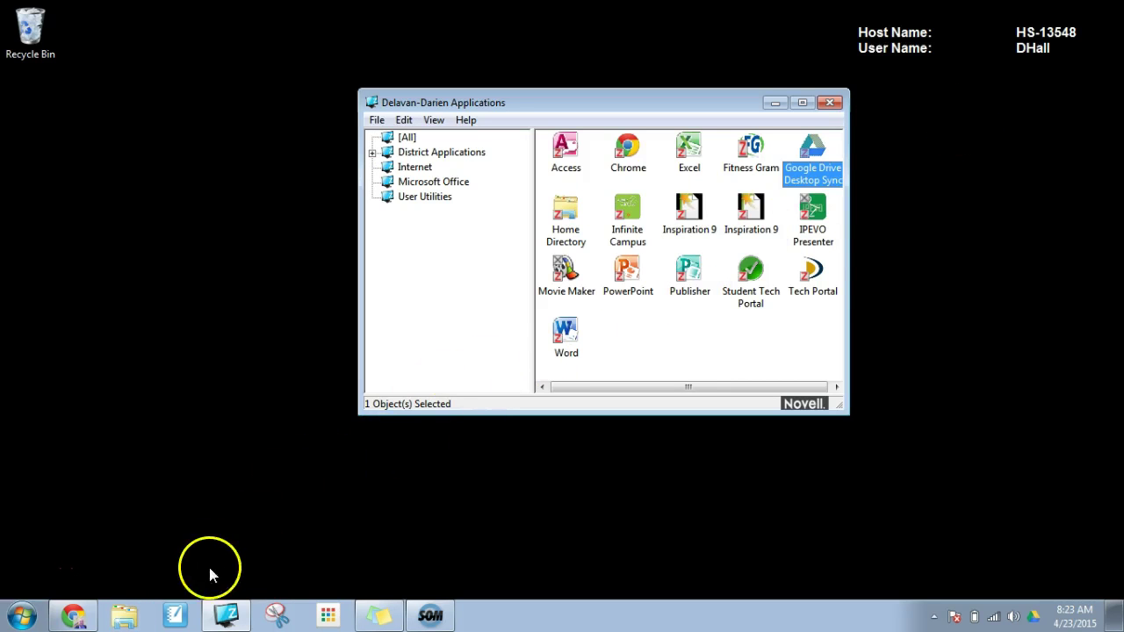
# In a new SMART Notebook page, add the letter A, 10-sided dice and Abacus from Interactive and Multimedia
pyautogui.click(176, 615)
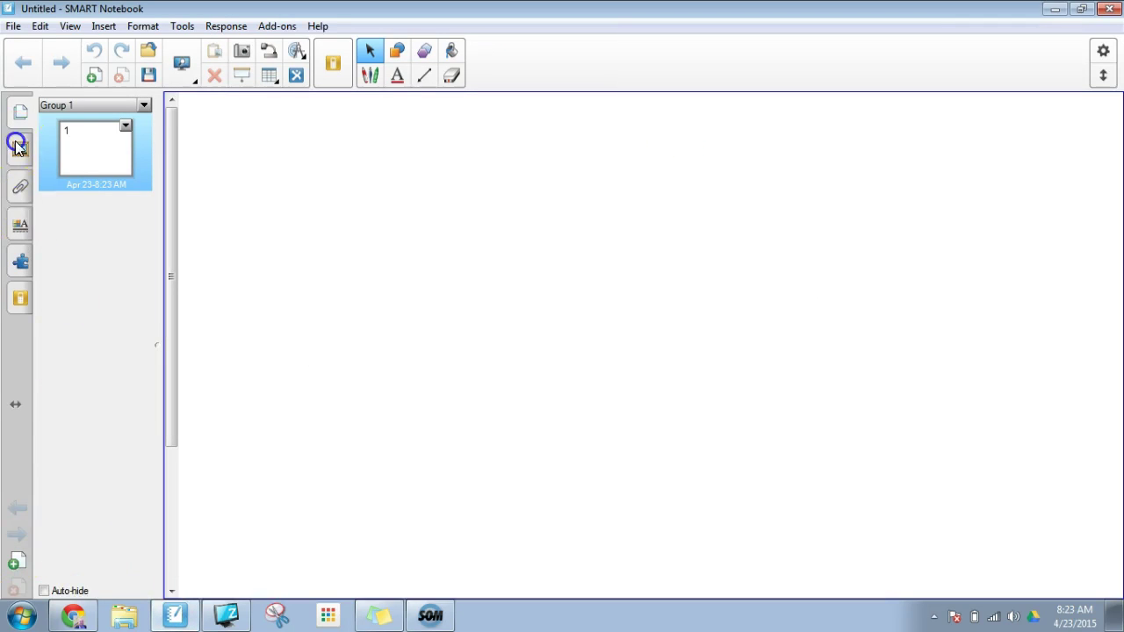
pyautogui.click(20, 149)
pyautogui.click(96, 329)
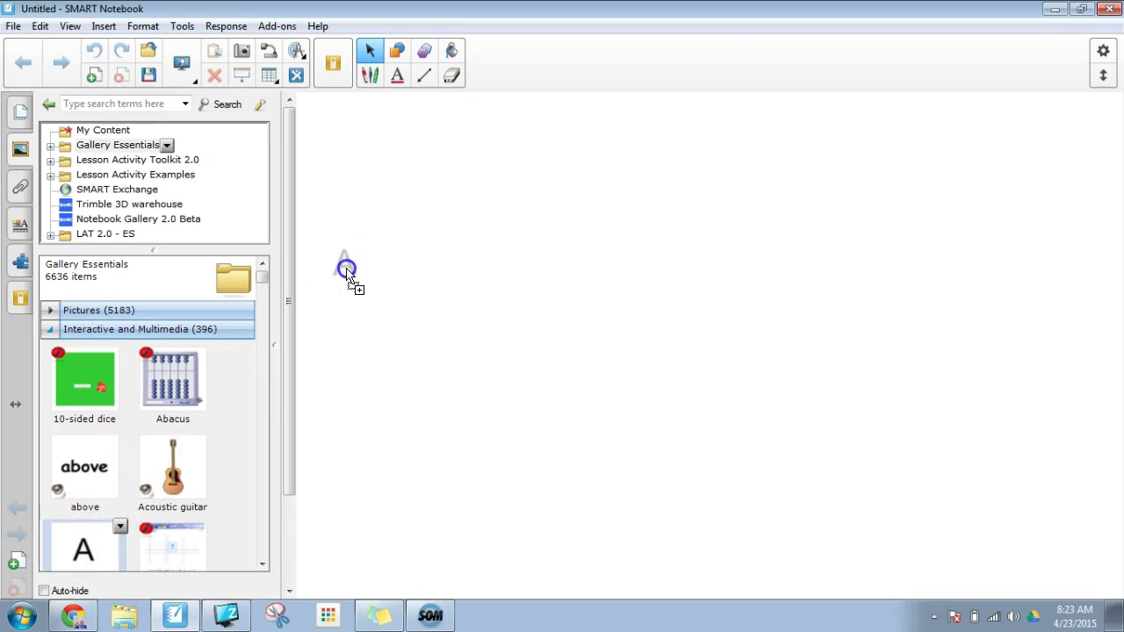
pyautogui.moveTo(84, 549); pyautogui.dragTo(347, 272)
pyautogui.moveTo(99, 382); pyautogui.dragTo(778, 290)
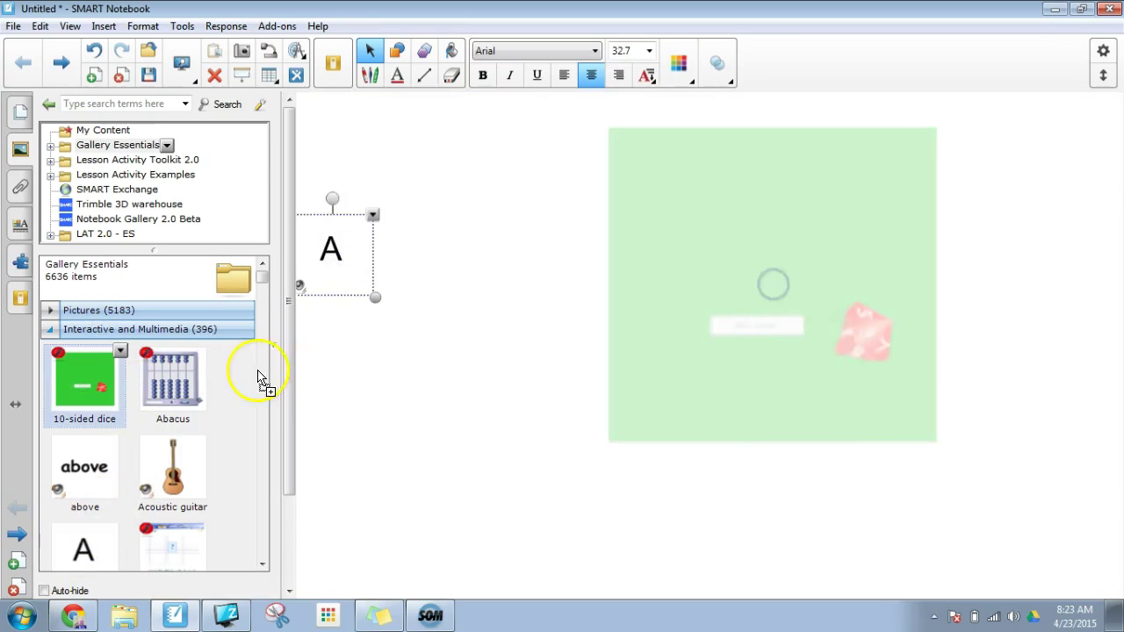
pyautogui.moveTo(173, 377)
pyautogui.mouseDown()
pyautogui.moveTo(461, 424)
pyautogui.moveTo(474, 414)
pyautogui.mouseUp()
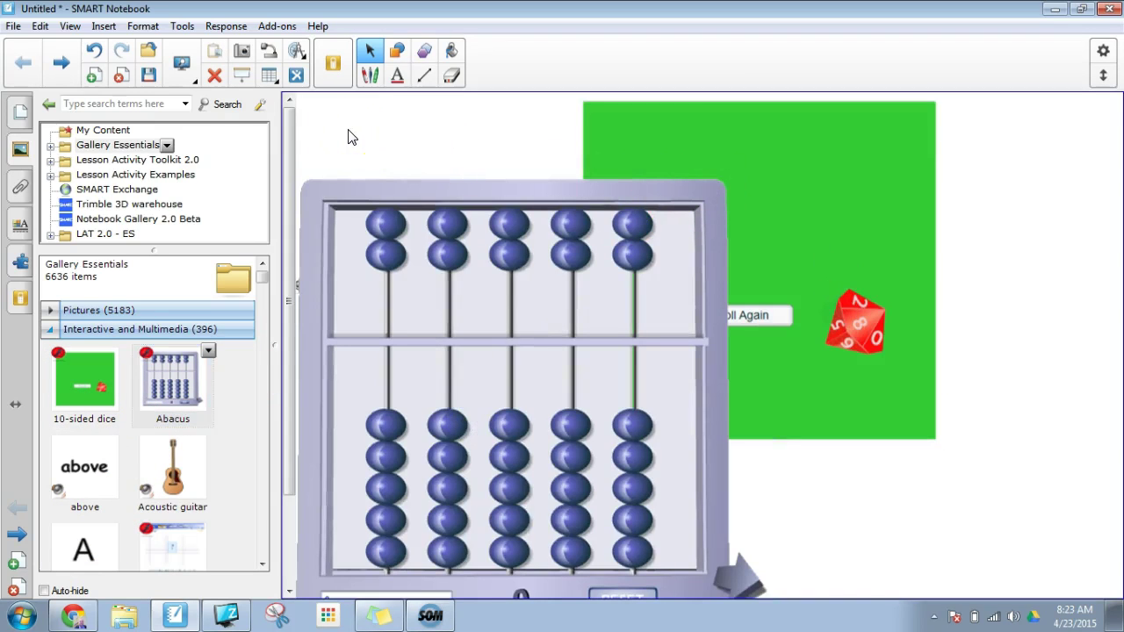
# Save the notebook as 'test for video demo' into Google Drive > Ballloon
pyautogui.click(14, 26)
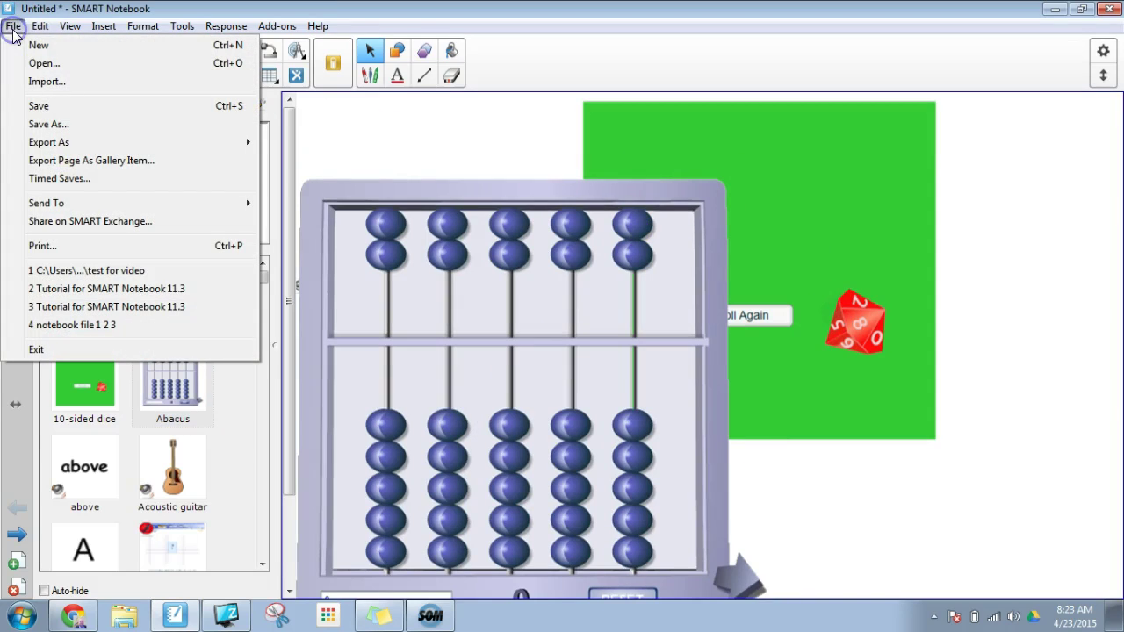
pyautogui.click(39, 125)
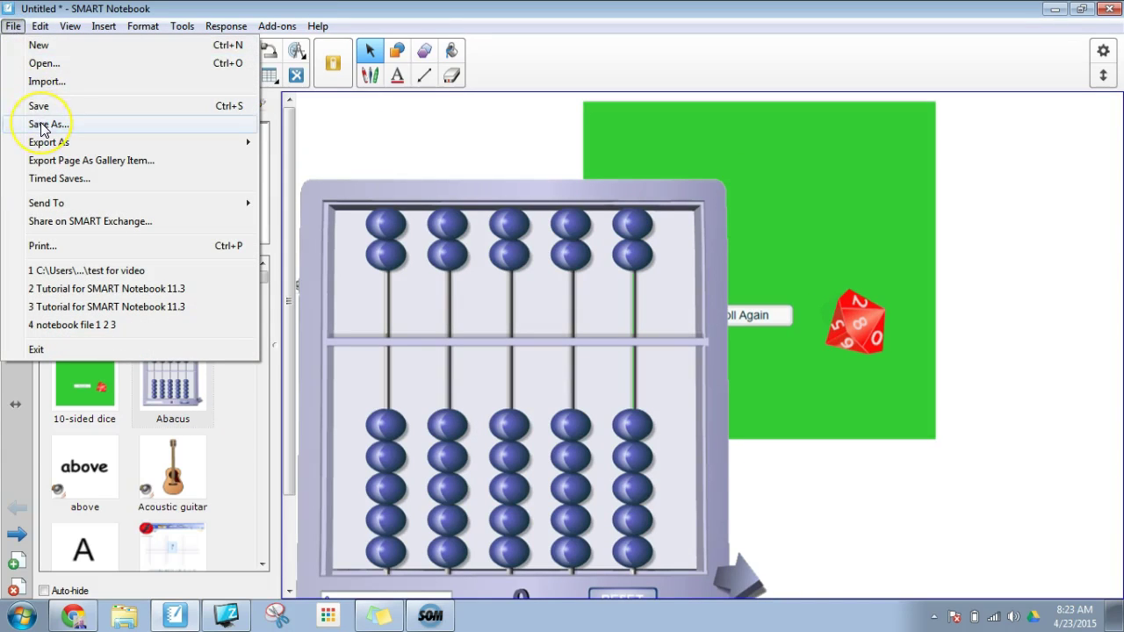
pyautogui.click(41, 126)
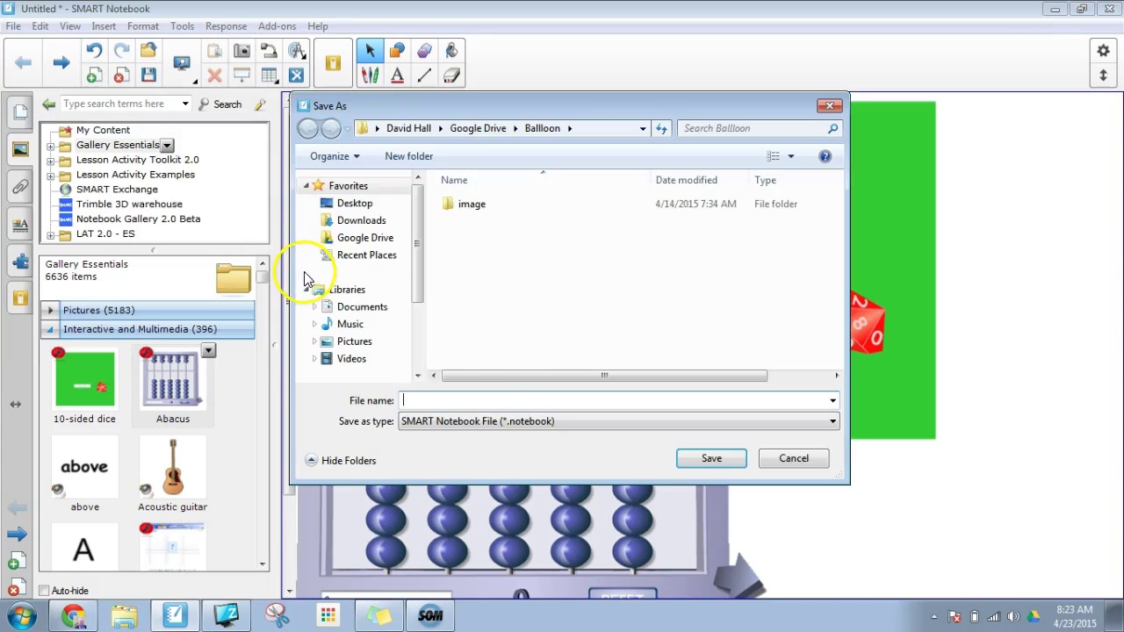
pyautogui.write('test for video demo')
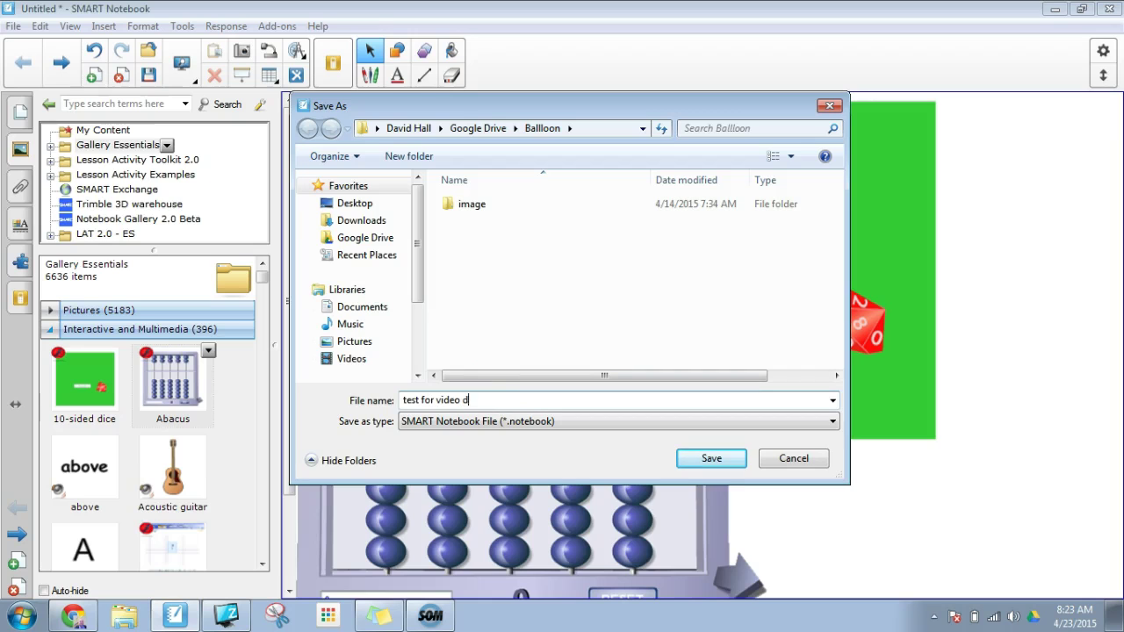
pyautogui.click(366, 239)
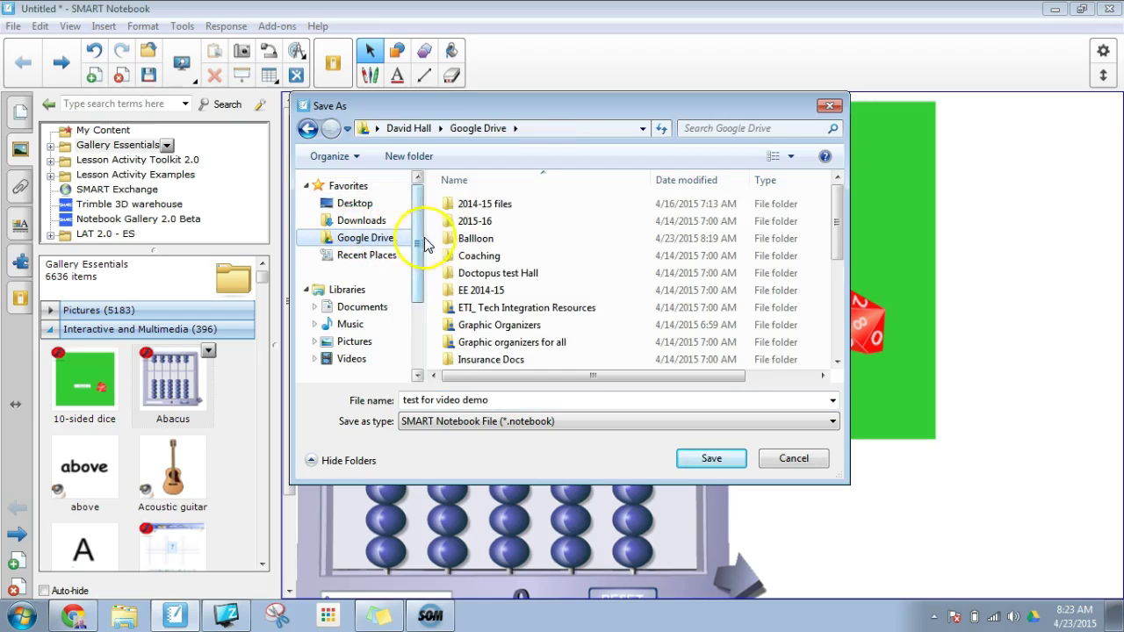
pyautogui.doubleClick(456, 239)
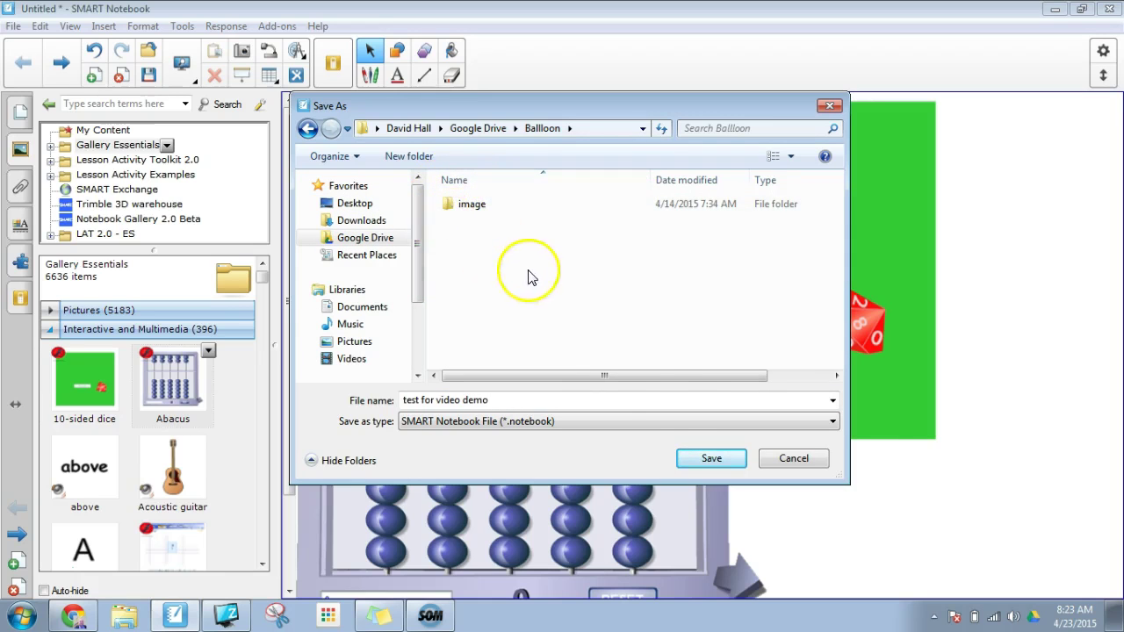
pyautogui.click(711, 460)
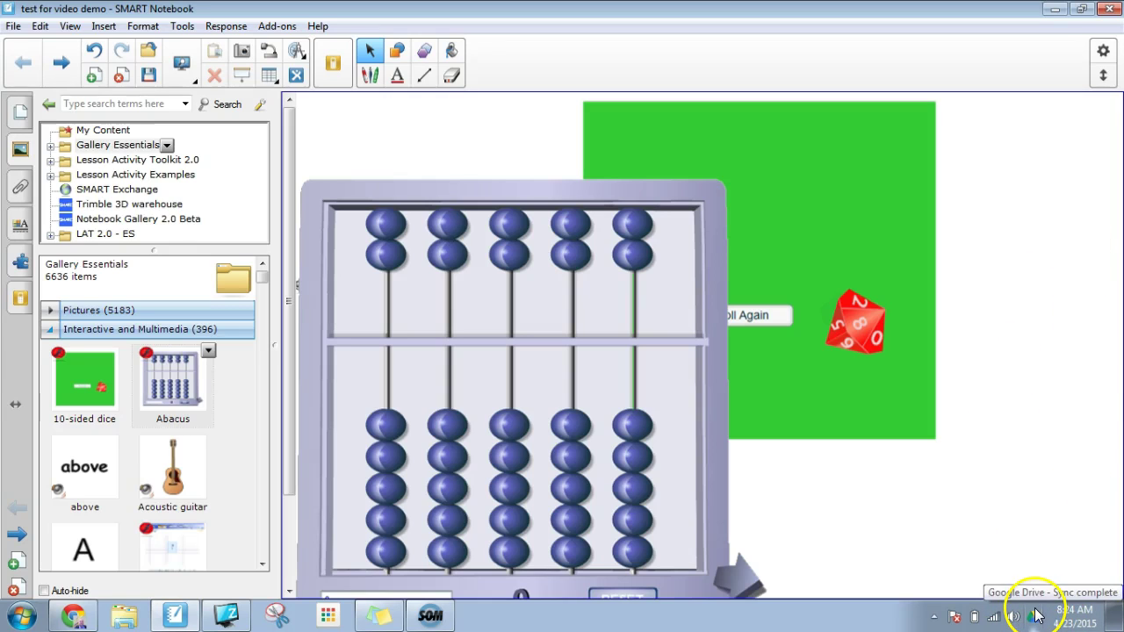
# Close SMART Notebook and open Google Drive > Ballloon in Explorer to find the saved file
pyautogui.click(1112, 9)
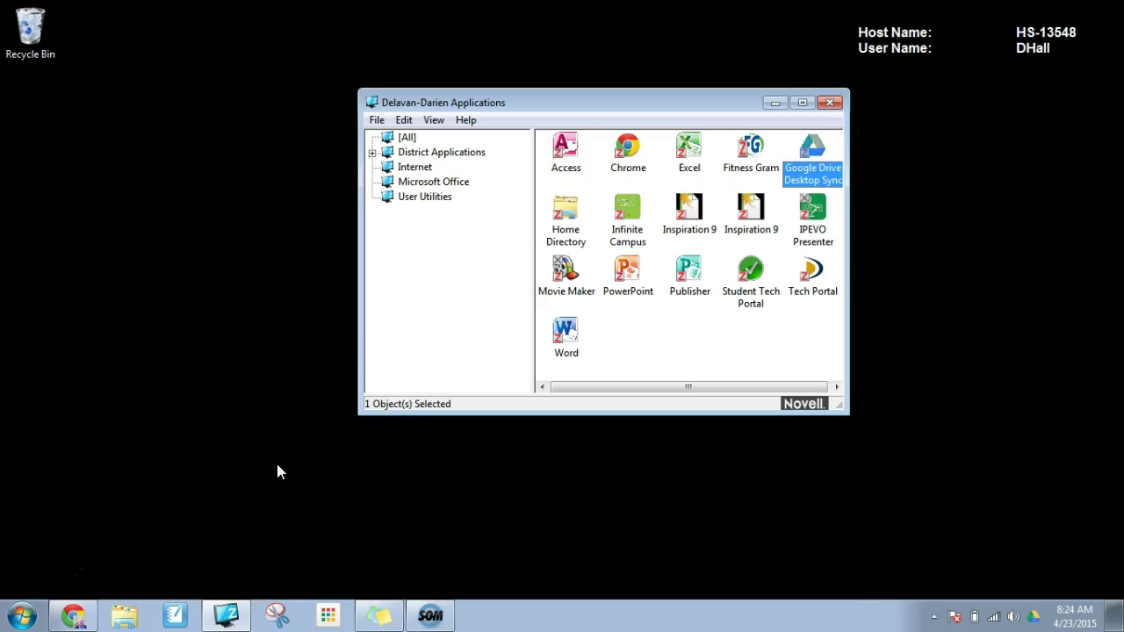
pyautogui.click(123, 617)
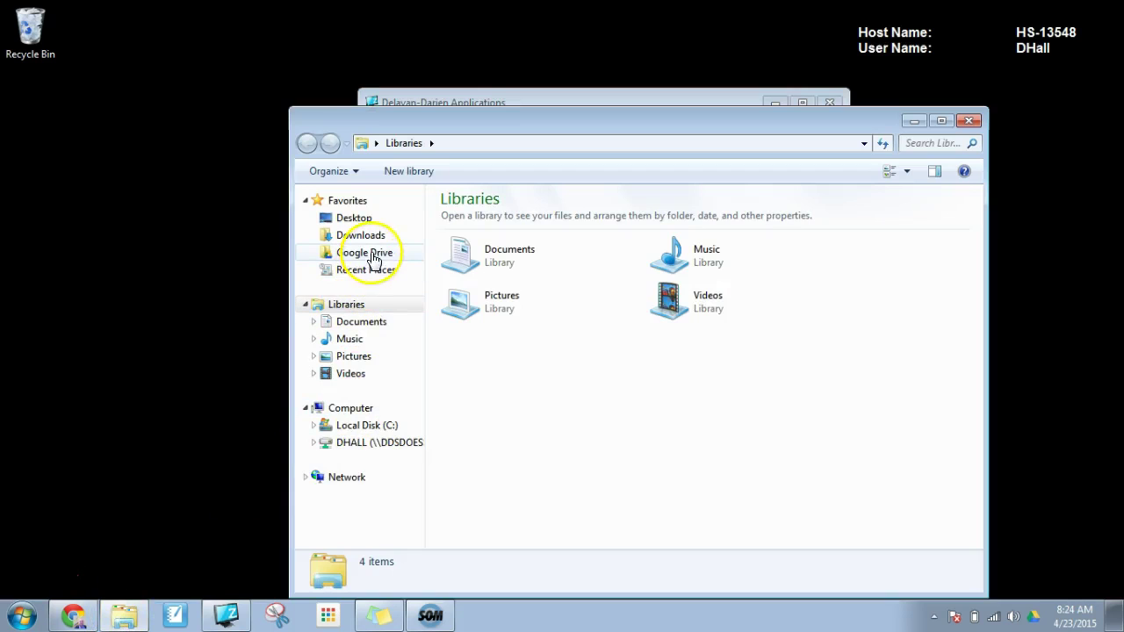
pyautogui.click(373, 254)
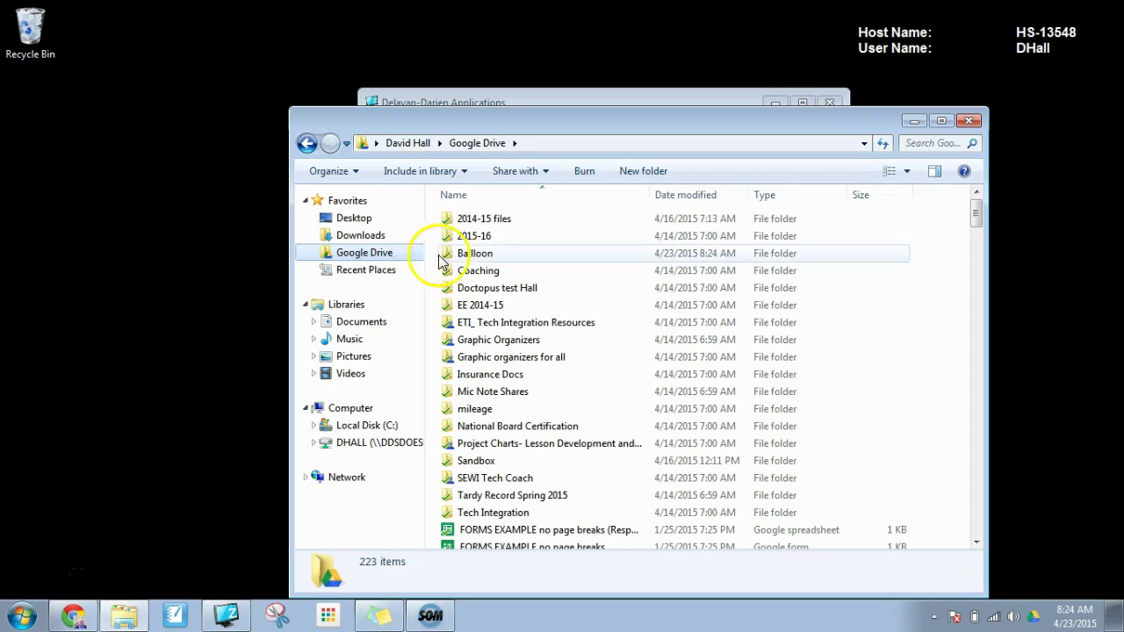
pyautogui.doubleClick(465, 253)
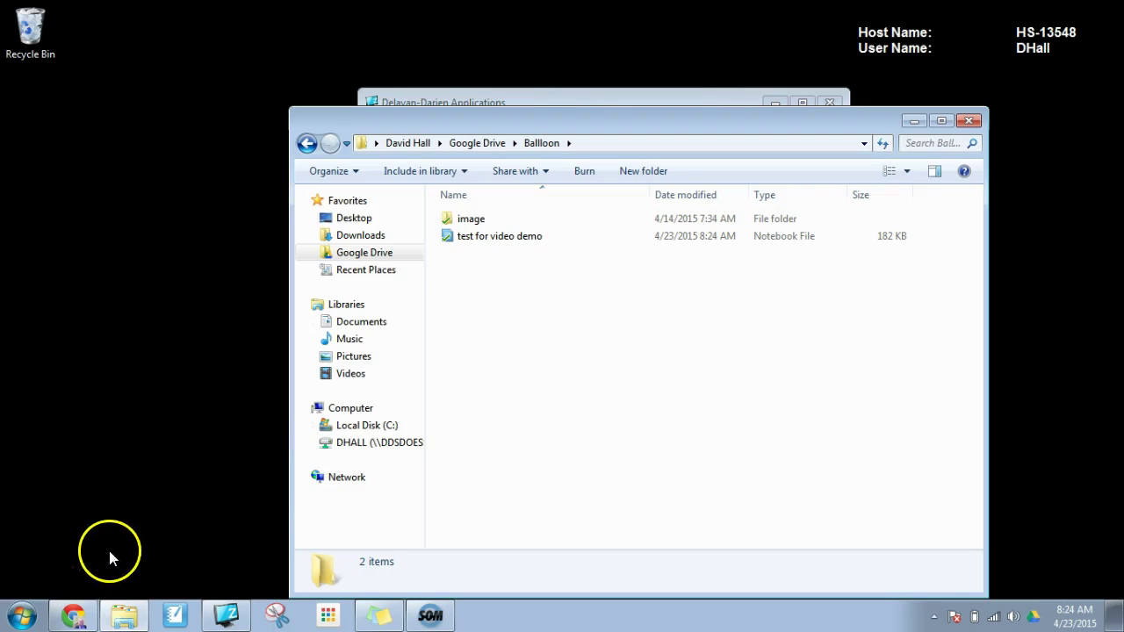
# Open the Ballloon folder in Google Drive on the web and refresh it
pyautogui.click(74, 618)
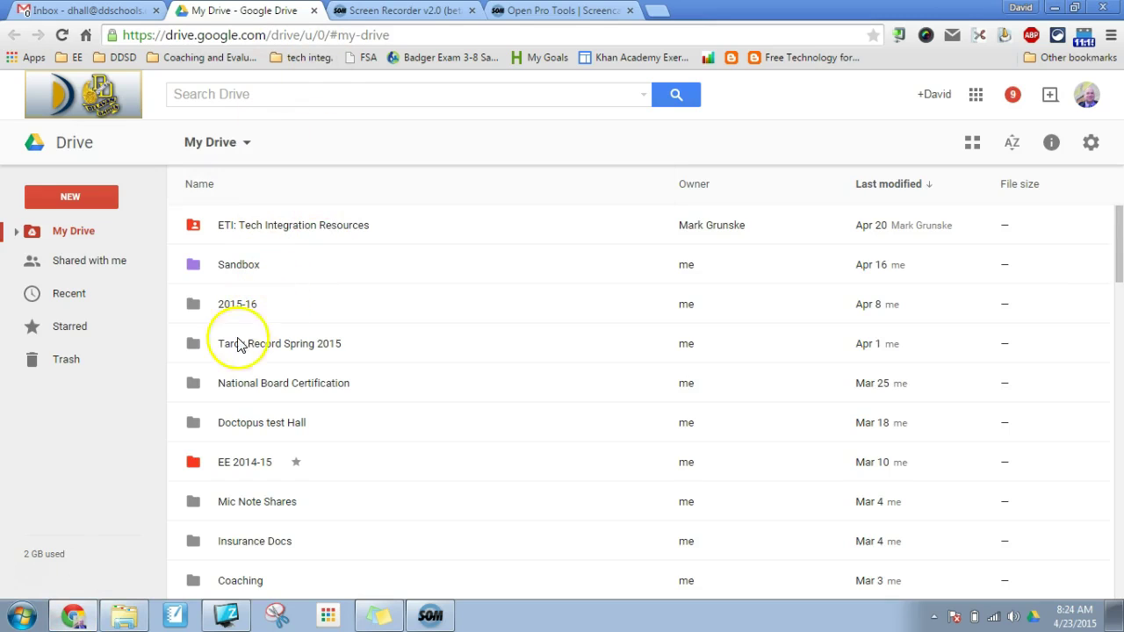
pyautogui.click(234, 345)
pyautogui.press('Down')
pyautogui.press('Down')
pyautogui.press('Down')
pyautogui.press('Down')
pyautogui.press('Down')
pyautogui.press('Down')
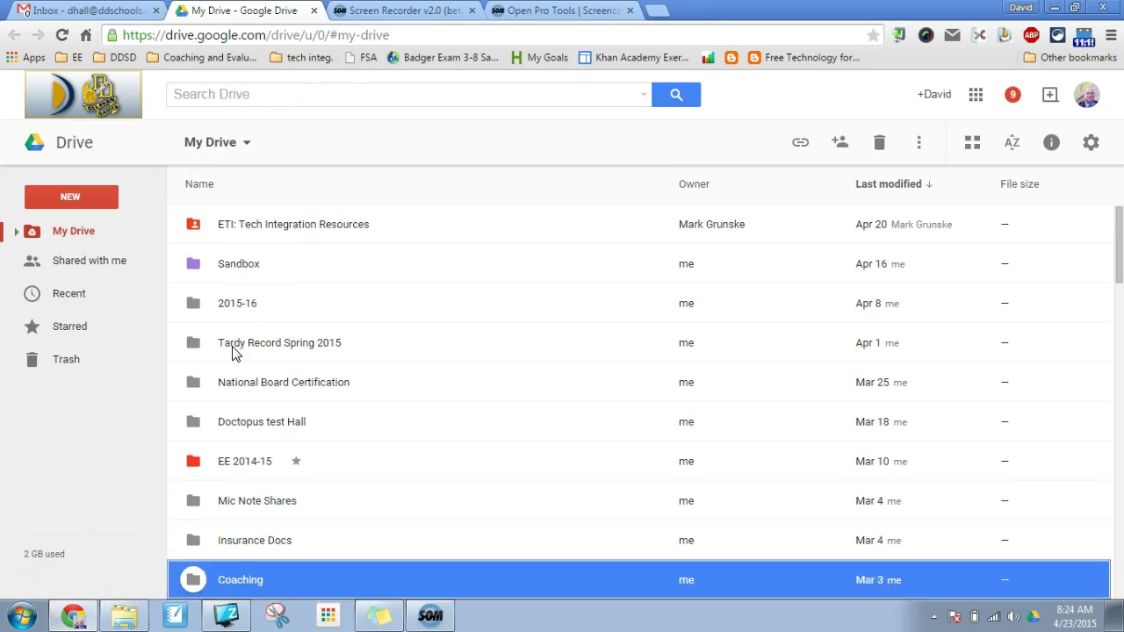
pyautogui.press('Down')
pyautogui.click(241, 559)
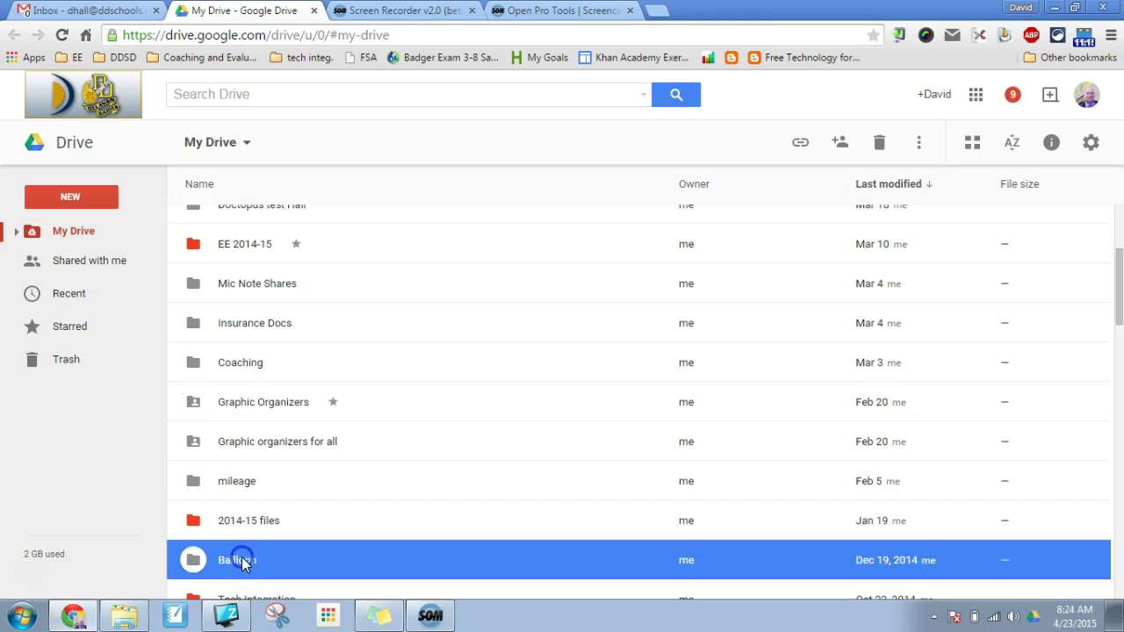
pyautogui.doubleClick(242, 559)
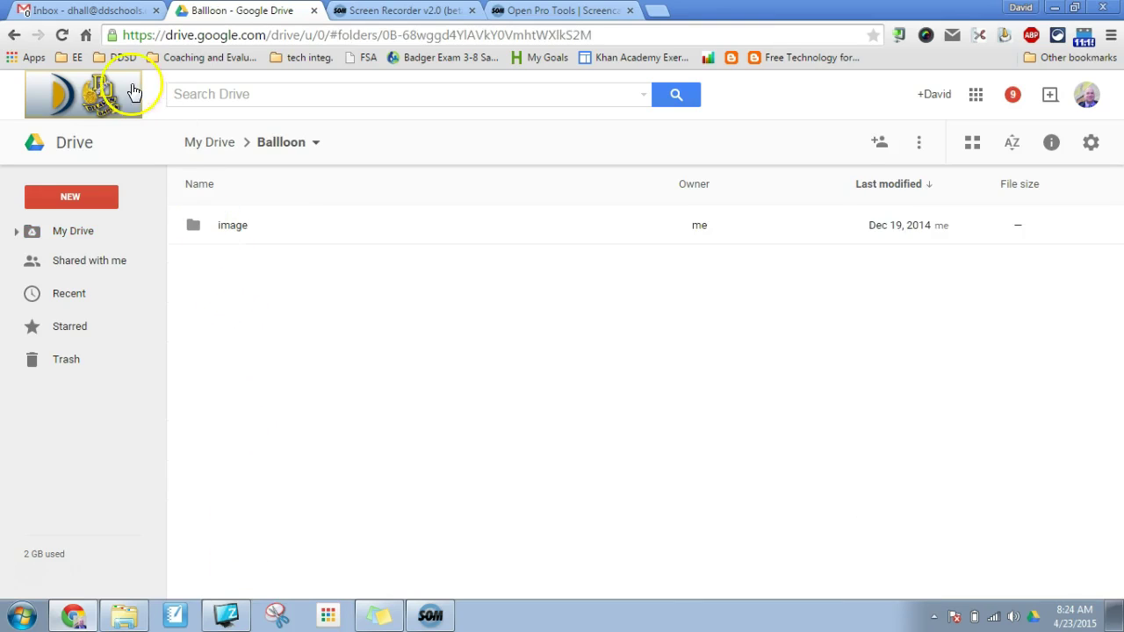
pyautogui.click(61, 35)
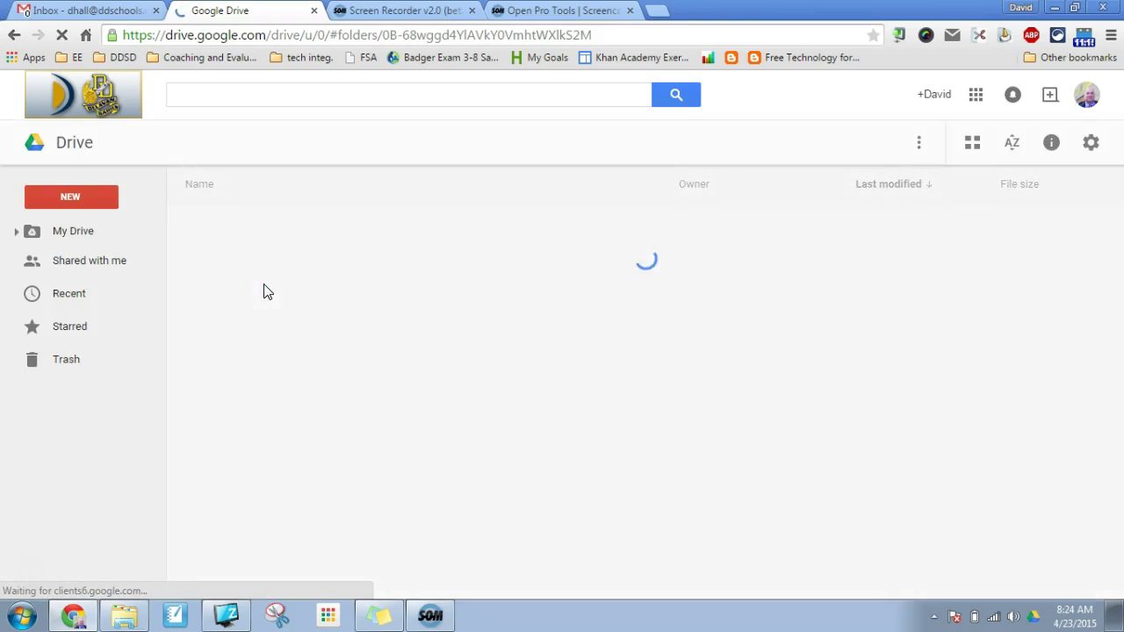
# Preview 'test for video demo.notebook' in Drive to confirm it synced, then close the preview
pyautogui.click(266, 270)
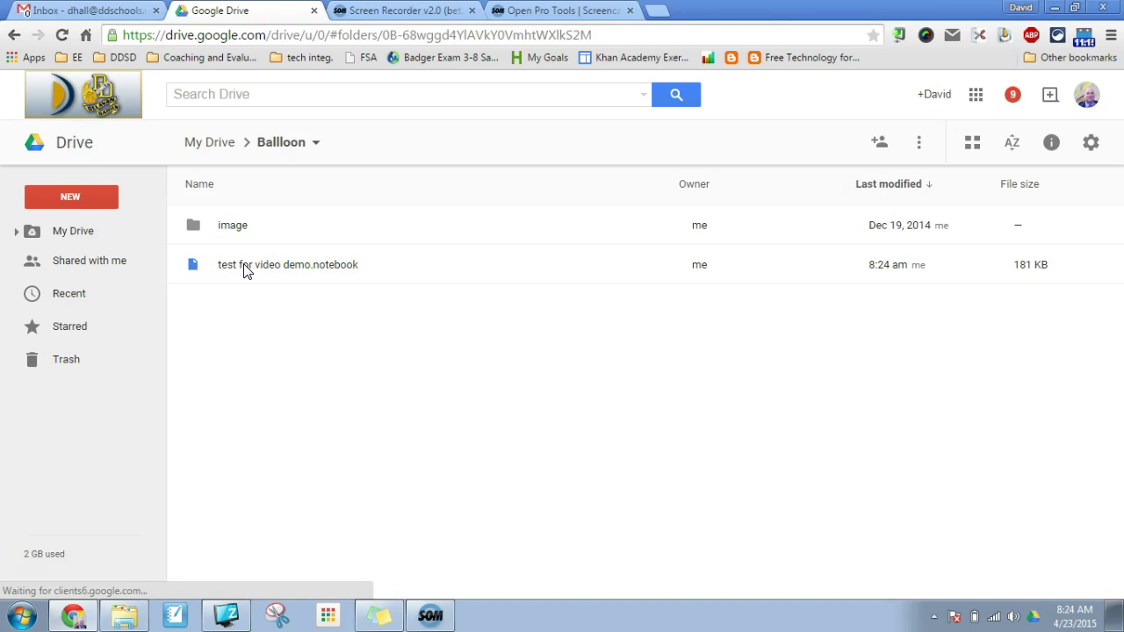
pyautogui.click(244, 266)
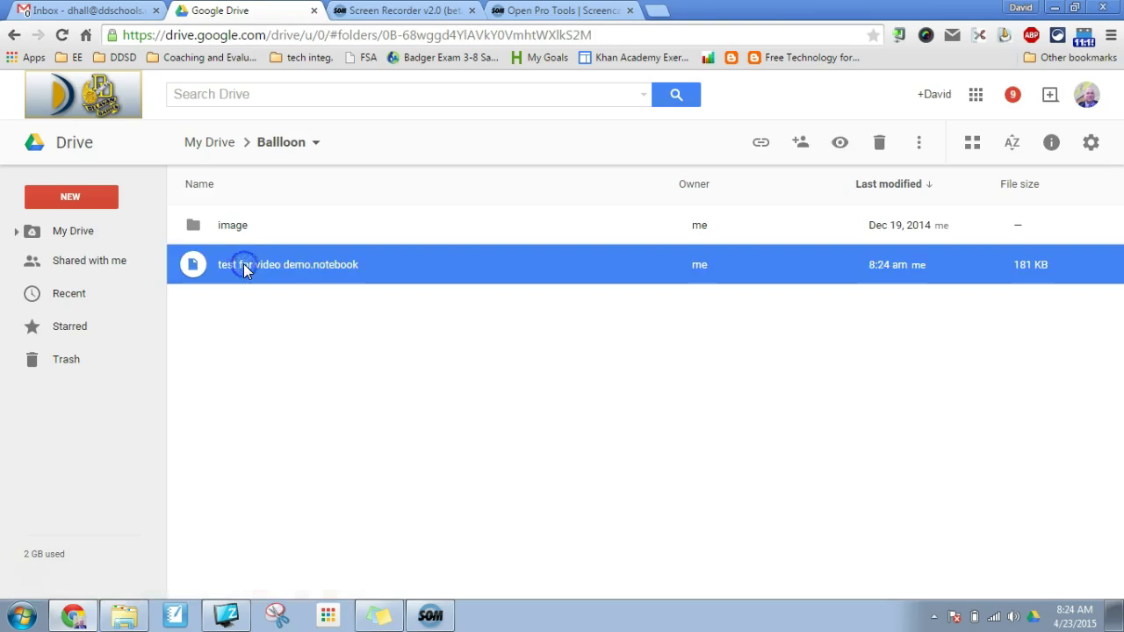
pyautogui.doubleClick(244, 266)
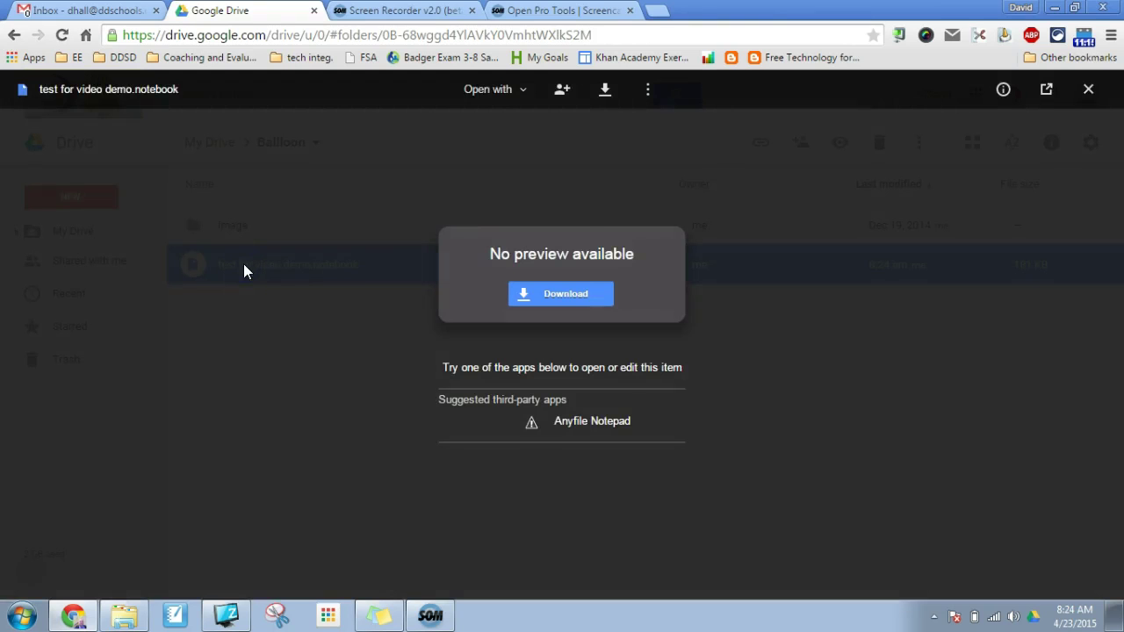
pyautogui.click(1087, 90)
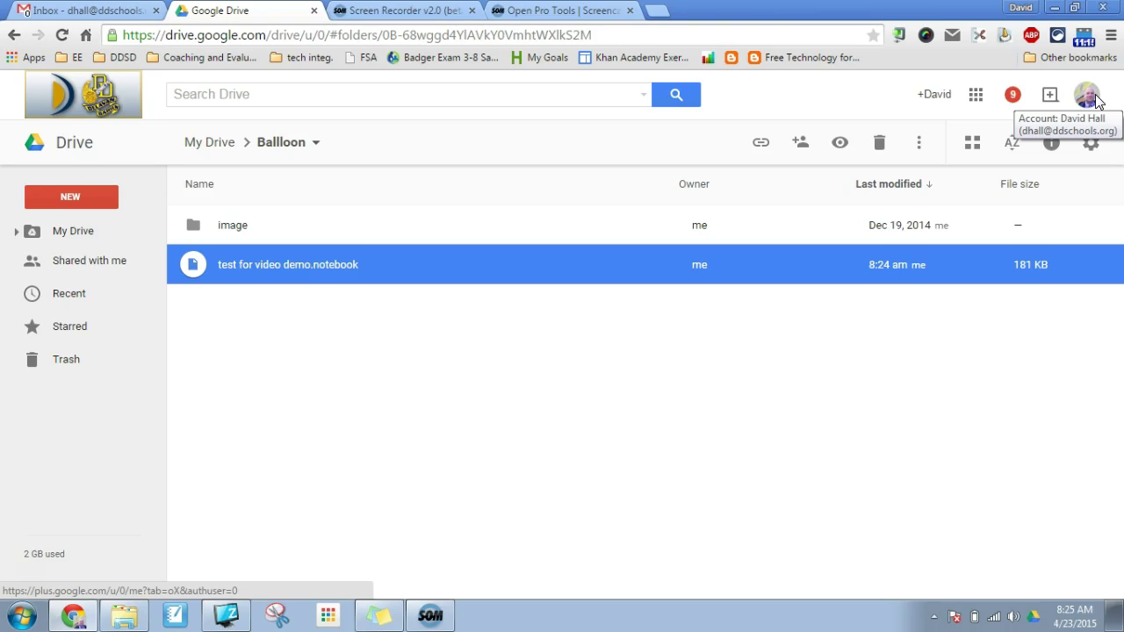
# Close Chrome and open 'test for video demo' from the Explorer Ballloon folder in SMART Notebook
pyautogui.click(1110, 11)
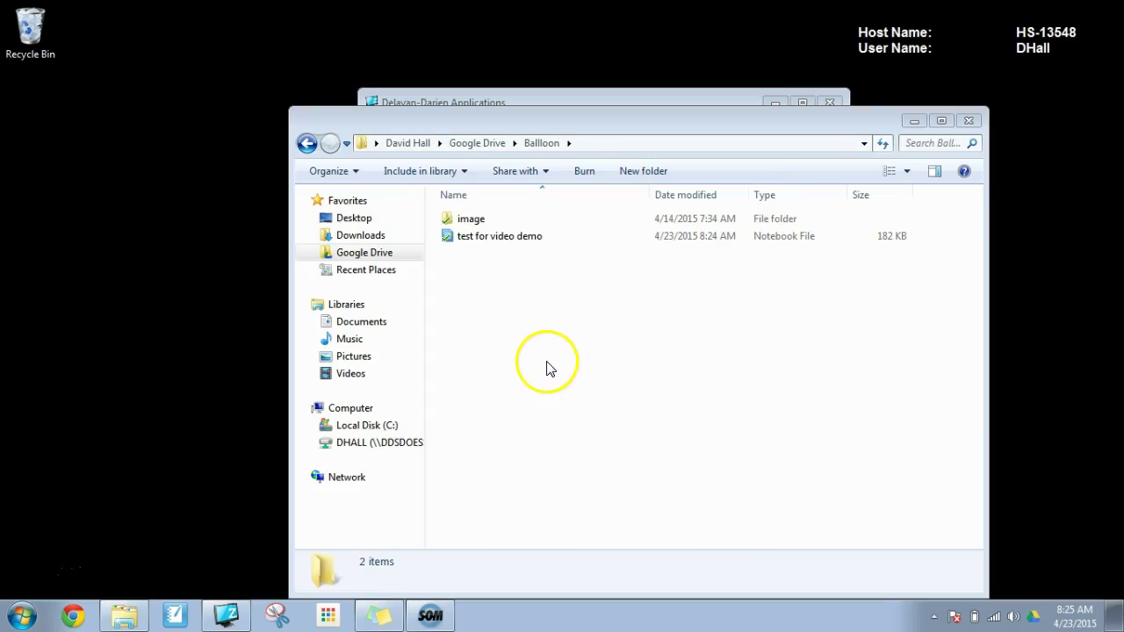
pyautogui.moveTo(568, 123); pyautogui.dragTo(413, 104)
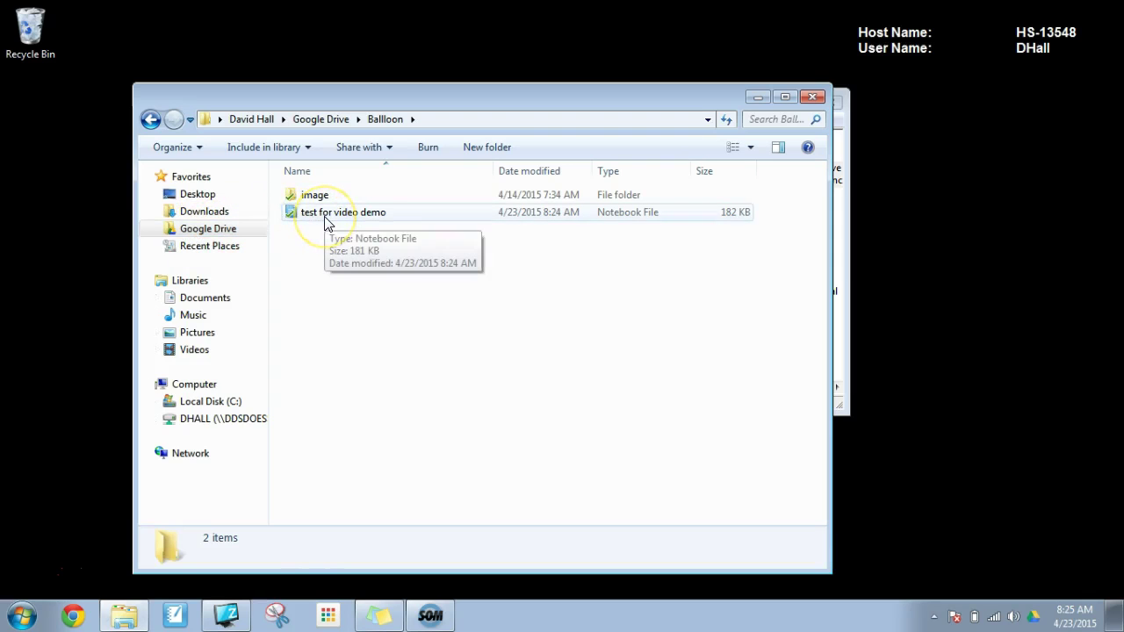
pyautogui.moveTo(342, 212)
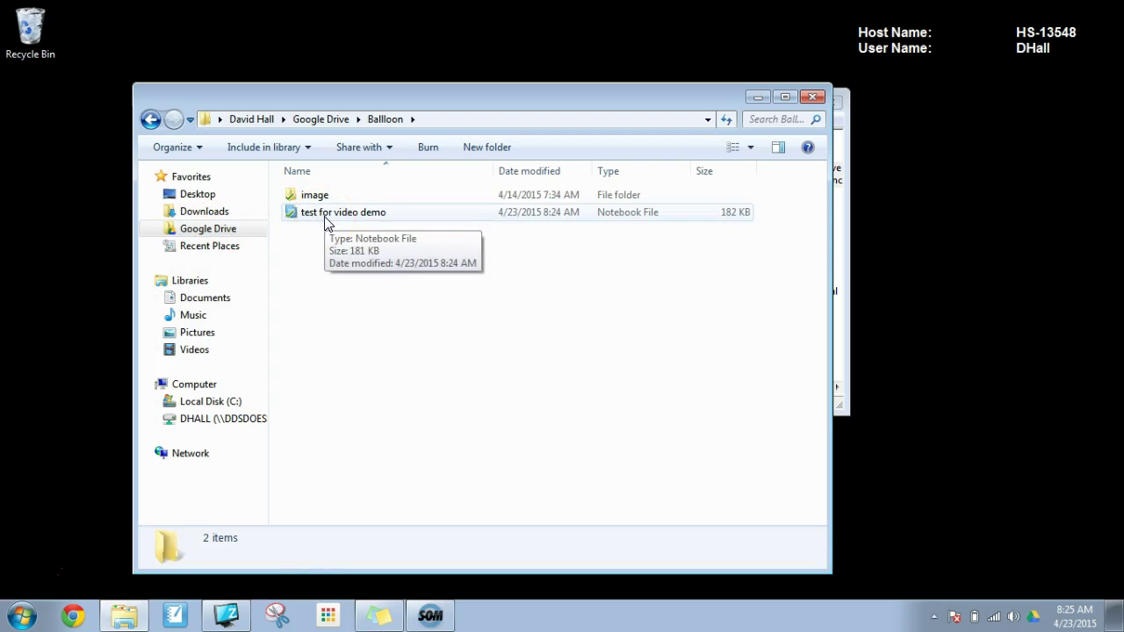
pyautogui.doubleClick(324, 217)
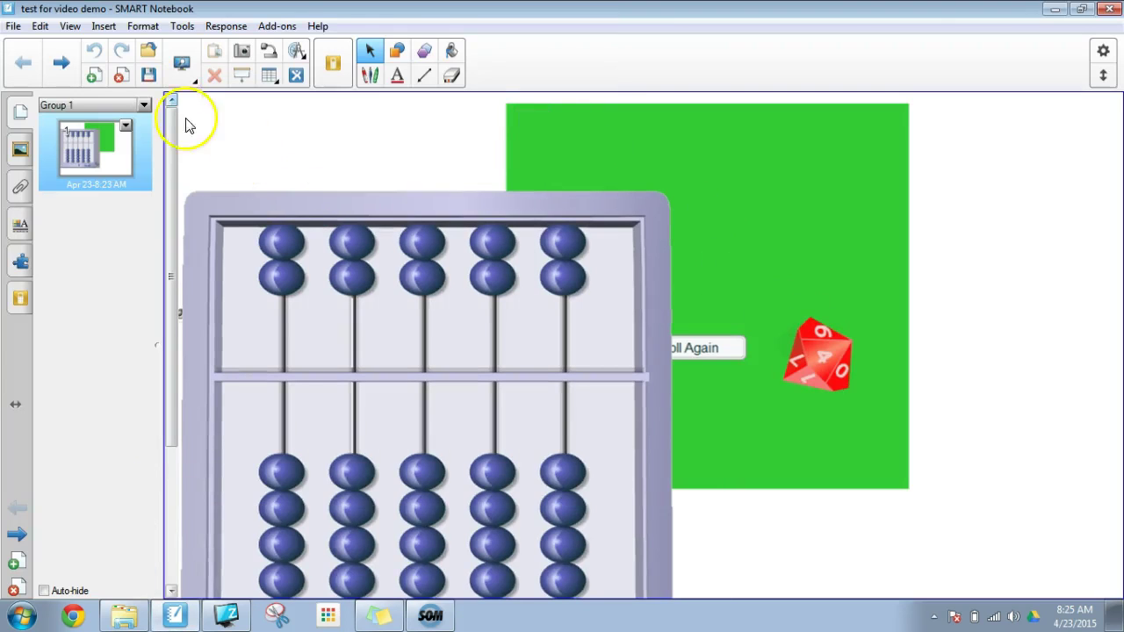
# Slide the first abacus column's upper beads down, then close Notebook saving the changes
pyautogui.click(293, 251)
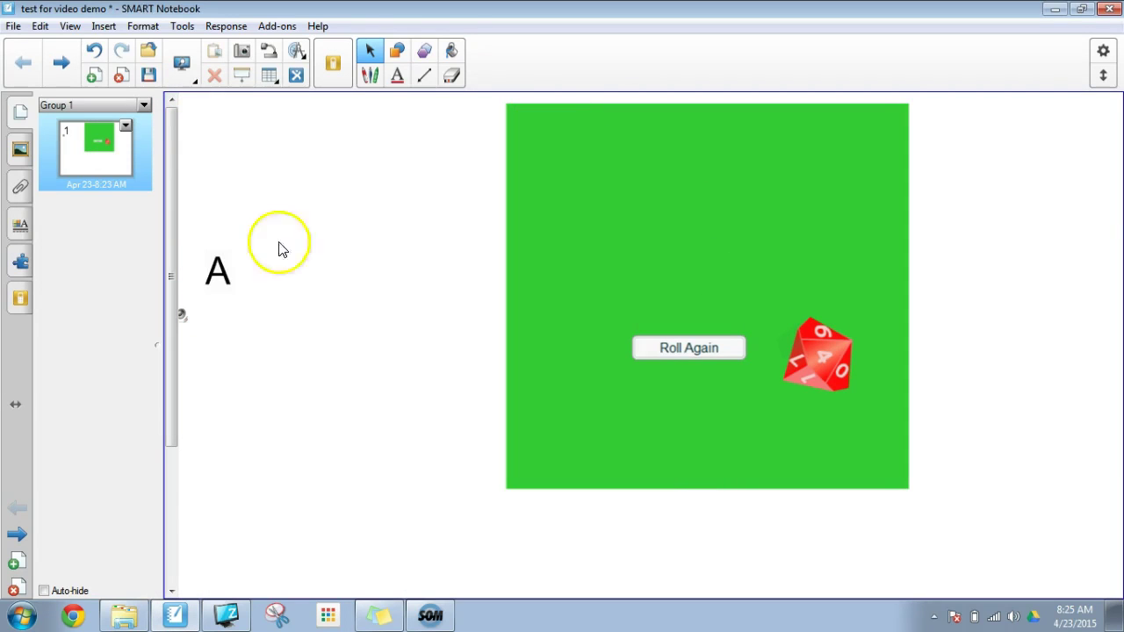
pyautogui.click(1109, 8)
pyautogui.click(509, 326)
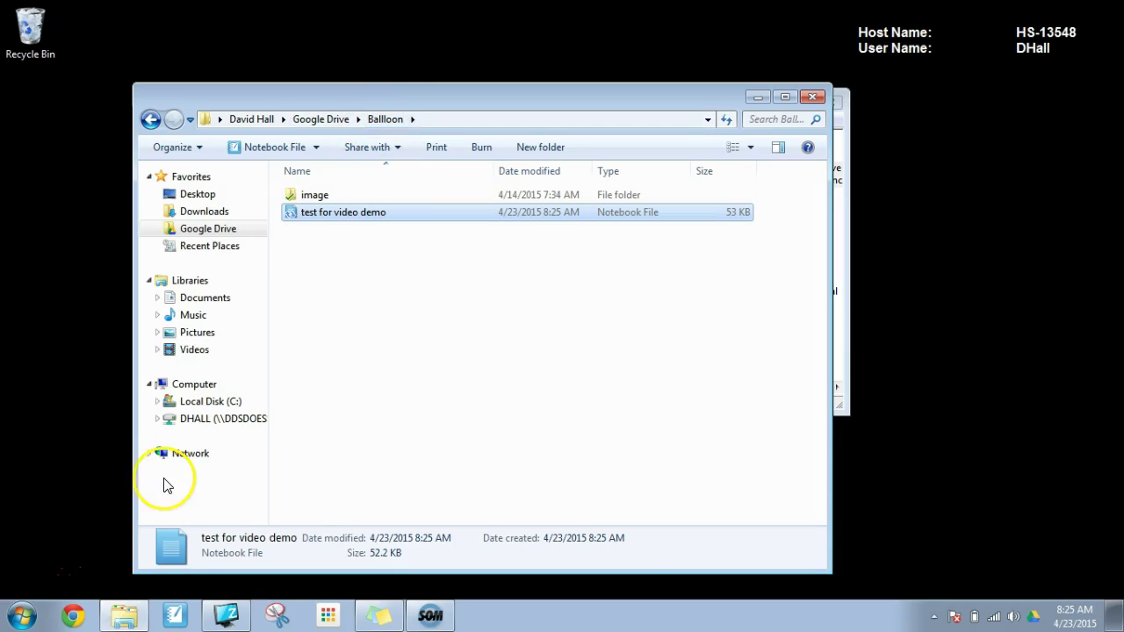
# Launch SMART Notebook and open 'test for video demo' from Google Drive > Ballloon via File > Open
pyautogui.click(173, 619)
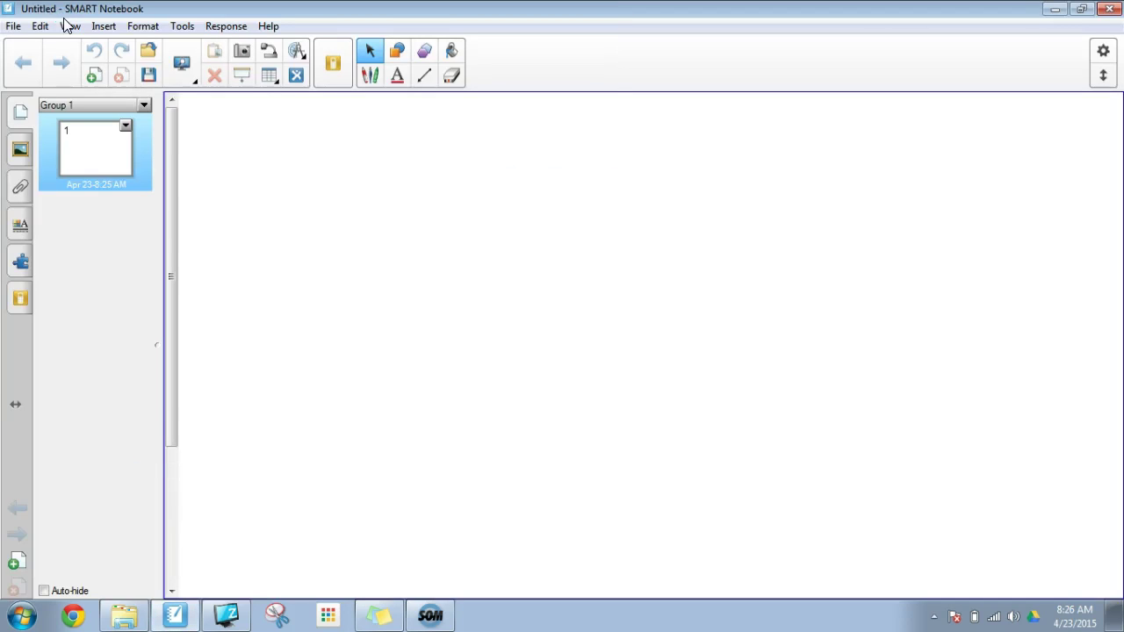
pyautogui.click(13, 27)
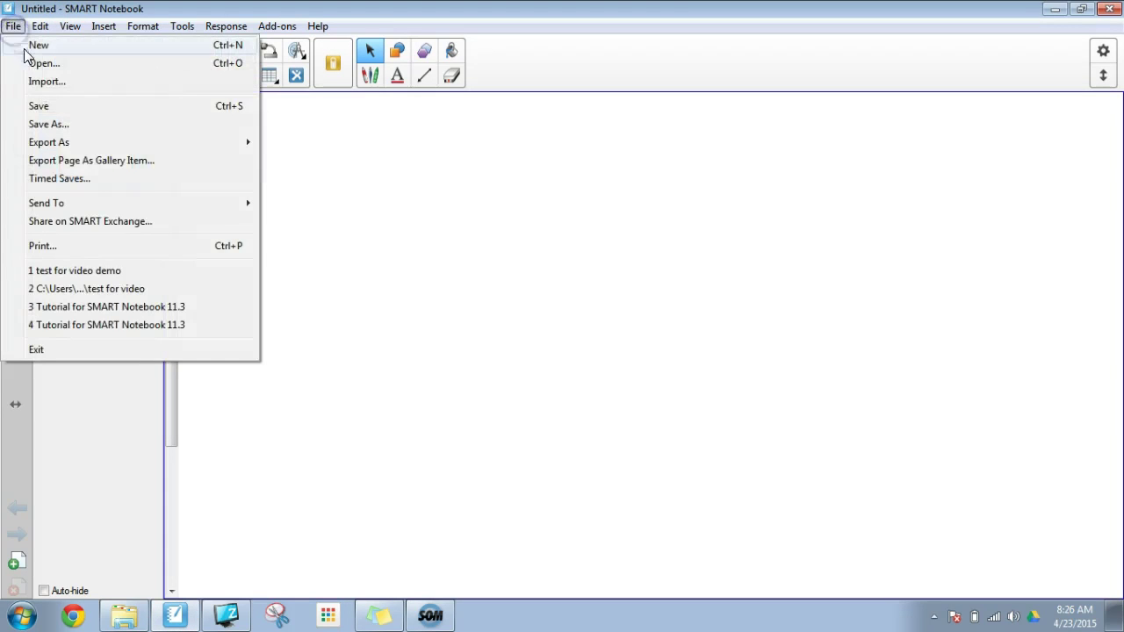
pyautogui.click(42, 63)
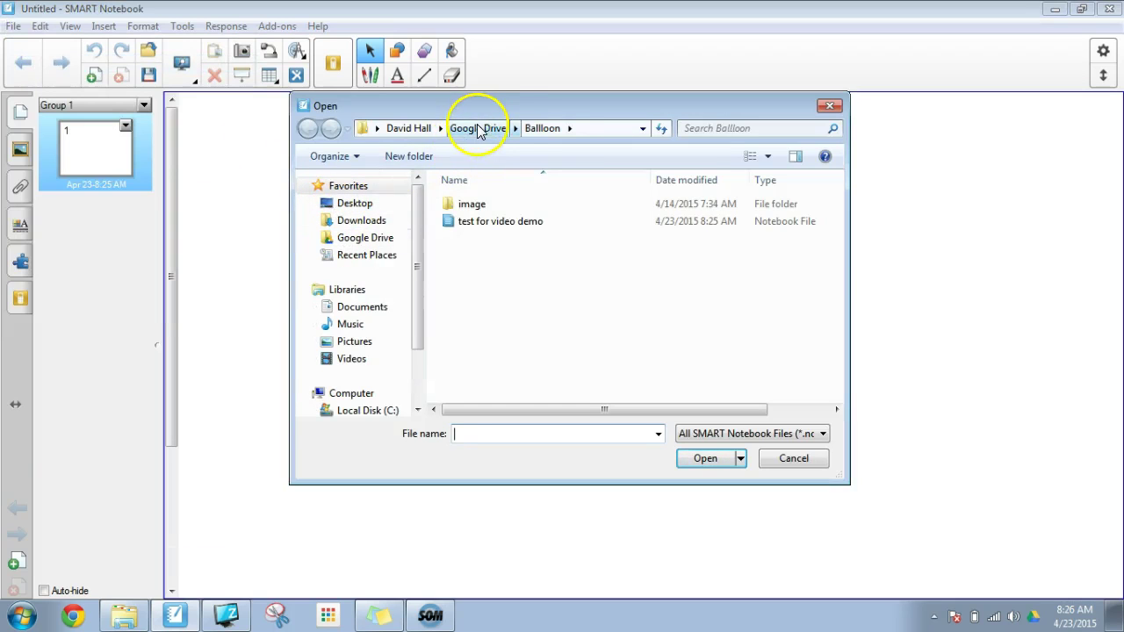
pyautogui.doubleClick(474, 224)
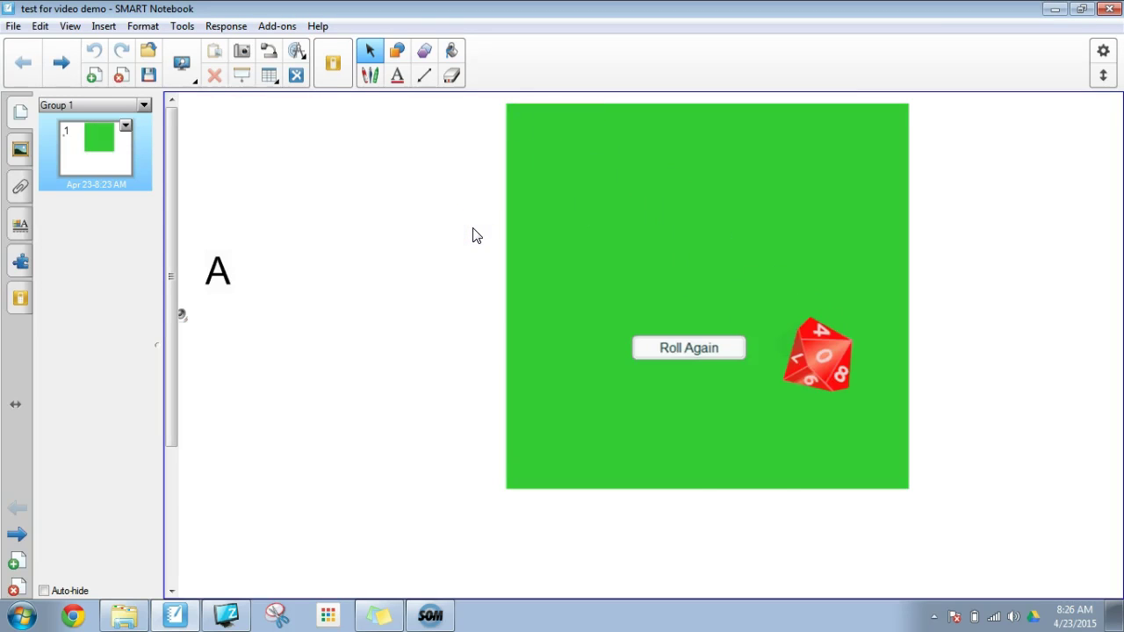
# Close SMART Notebook to return to the Ballloon folder in Explorer
pyautogui.click(1113, 10)
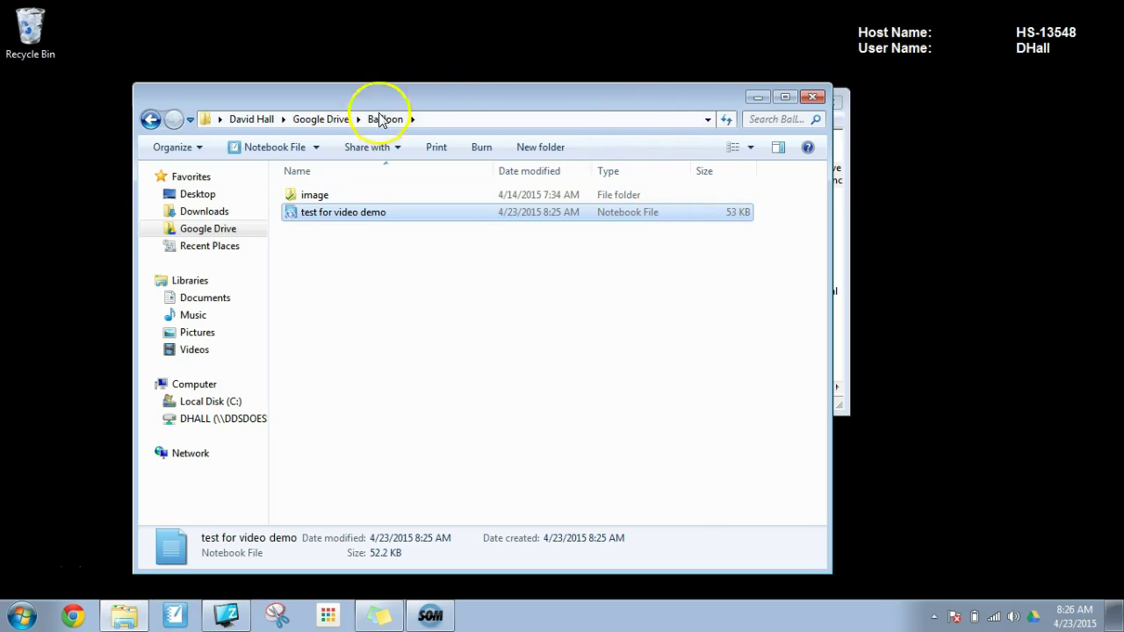